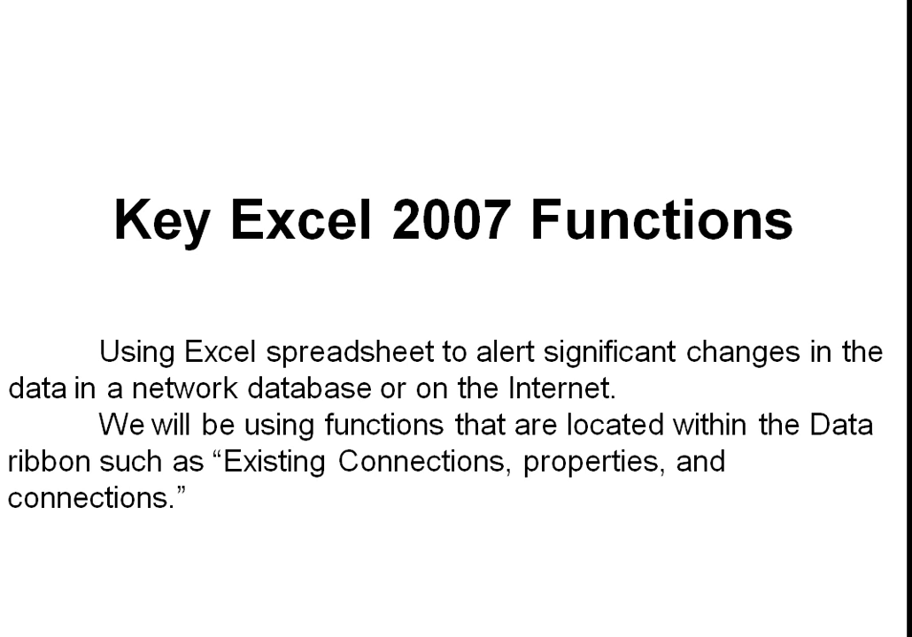
# End the Key Excel 2007 Functions slide show and bring up the Excel Book2 window
pyautogui.press('Escape')
pyautogui.hotkey('alt', 'Tab')
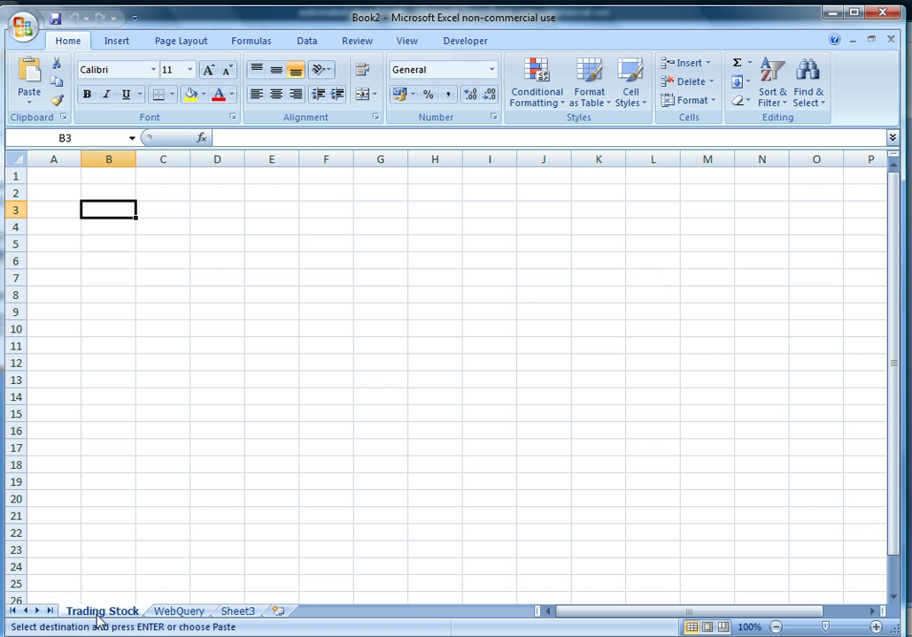
# Paste the stock table into the Trading Stock sheet at B3 and AutoFit columns C–H
pyautogui.click(174, 618)
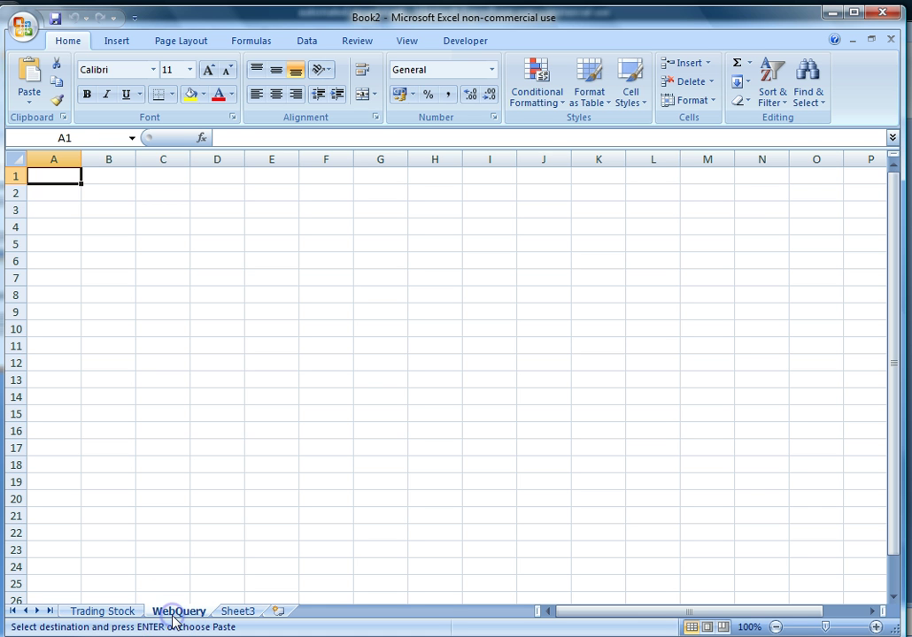
pyautogui.click(118, 617)
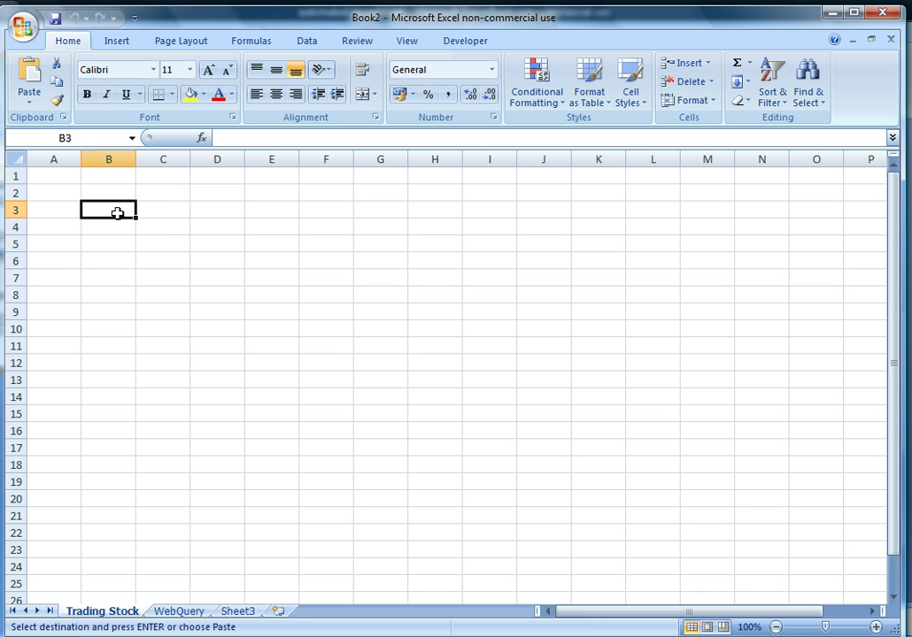
pyautogui.hotkey('ctrl', 'v')
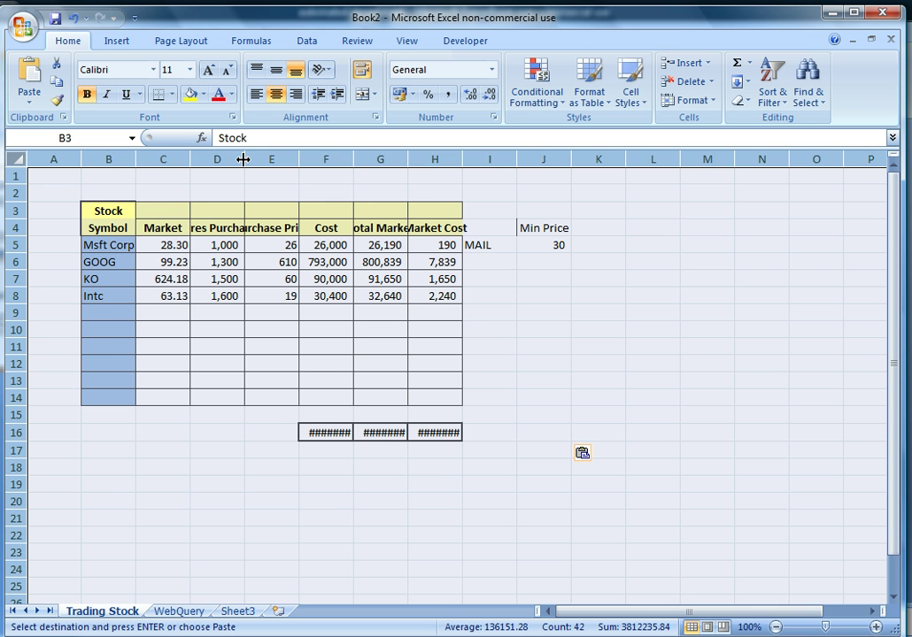
pyautogui.doubleClick(243, 159)
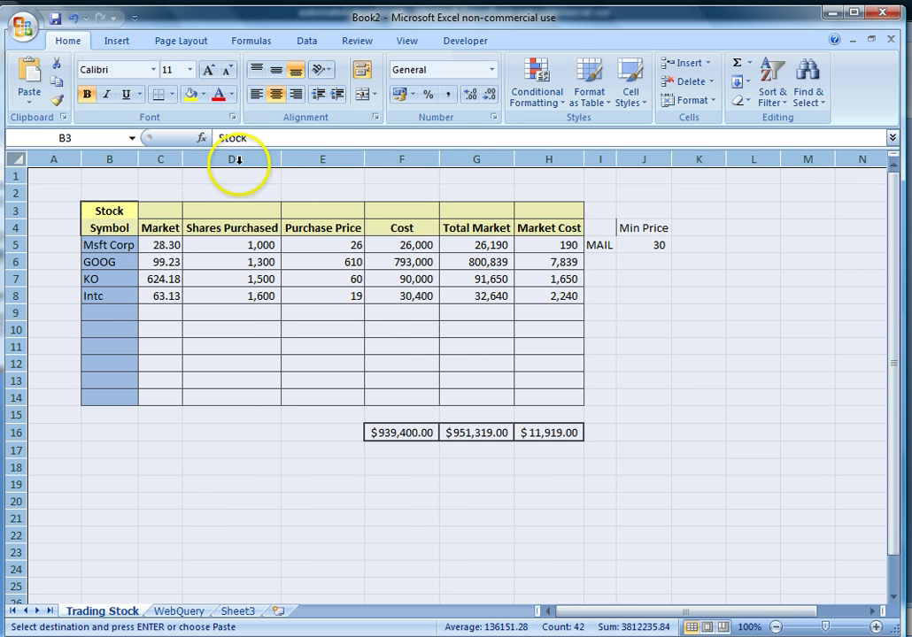
# Review the stock symbols Msft Corp, GOOG and KO in column B
pyautogui.click(228, 266)
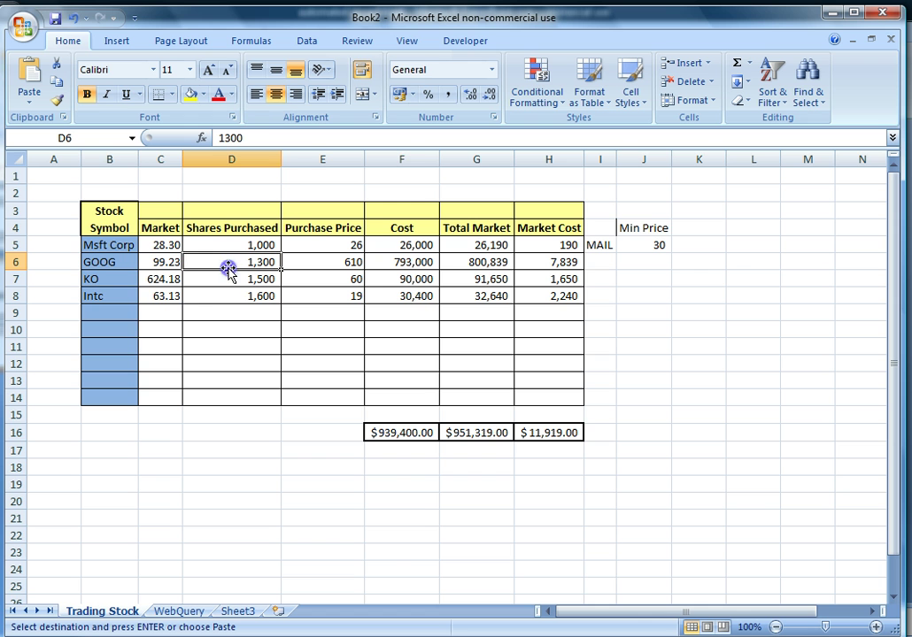
pyautogui.click(121, 245)
pyautogui.press('Down')
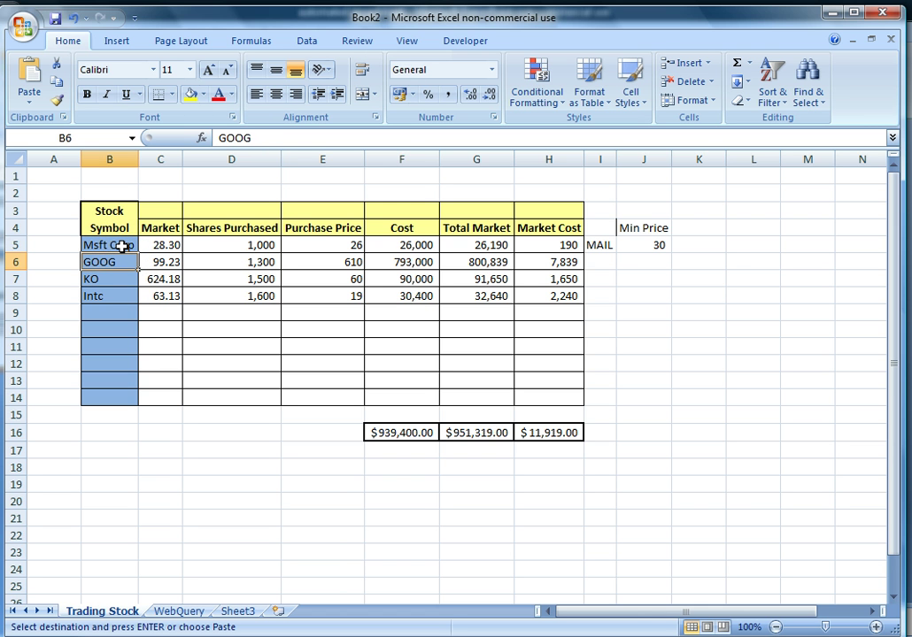
pyautogui.press('Down')
pyautogui.press('Down')
pyautogui.press('Up')
pyautogui.press('Up')
pyautogui.press('Up')
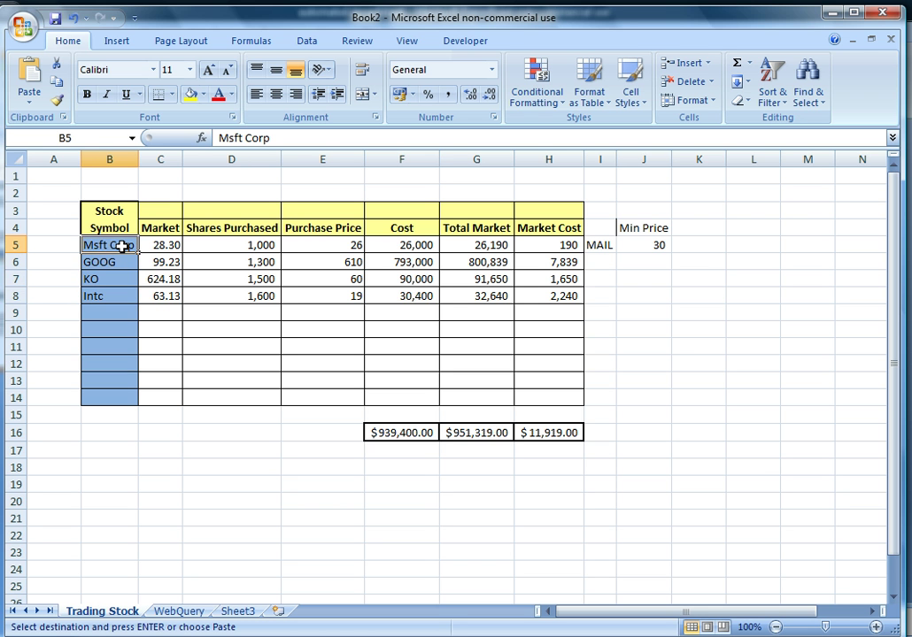
# Inspect row 5's Market formula, shares, price, Cost and Total Market, then select Min Price with 30
pyautogui.press('Right')
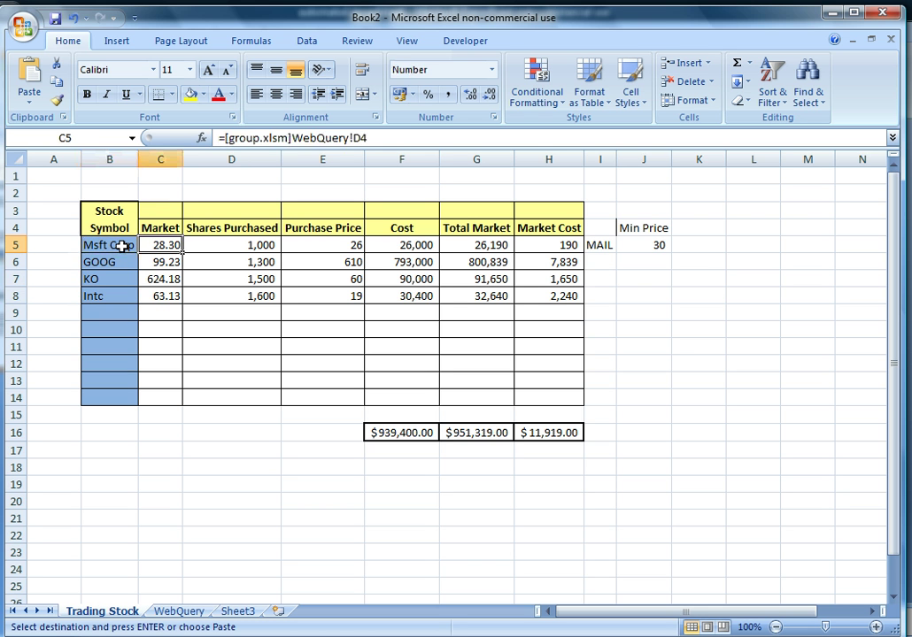
pyautogui.press('Right')
pyautogui.press('Right')
pyautogui.press('Left')
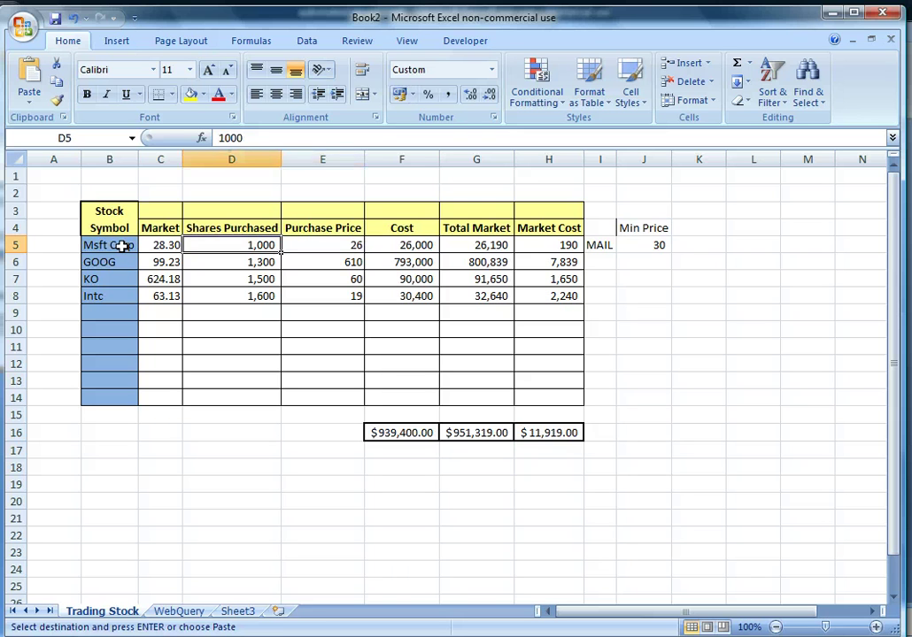
pyautogui.press('Right')
pyautogui.press('Right')
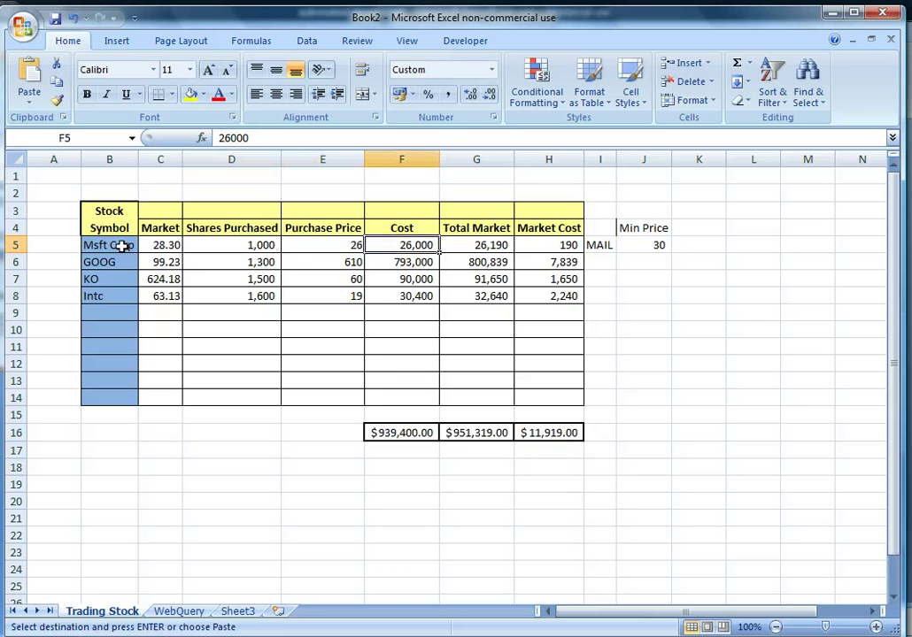
pyautogui.press('Right')
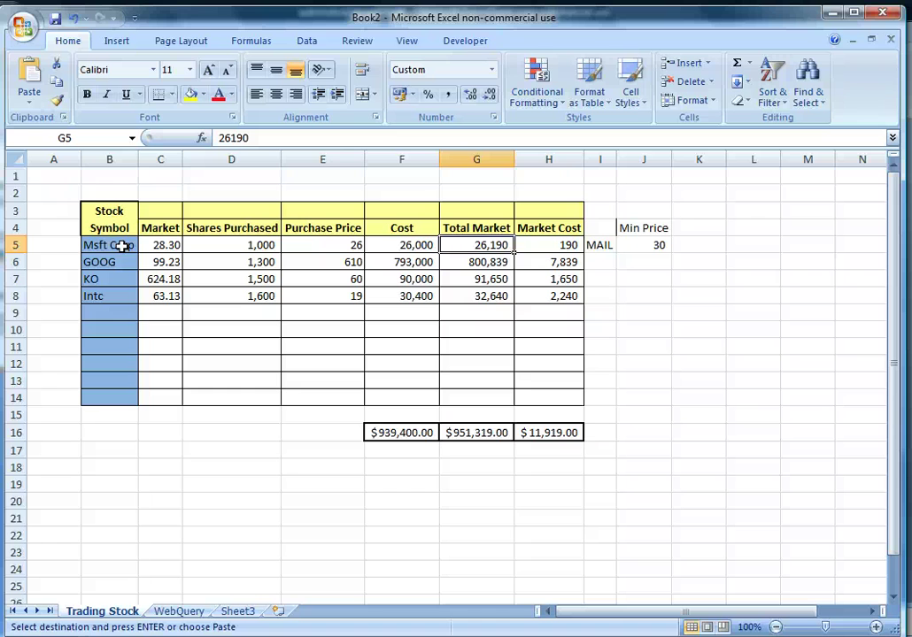
pyautogui.press('Right')
pyautogui.press('Right')
pyautogui.press('Right')
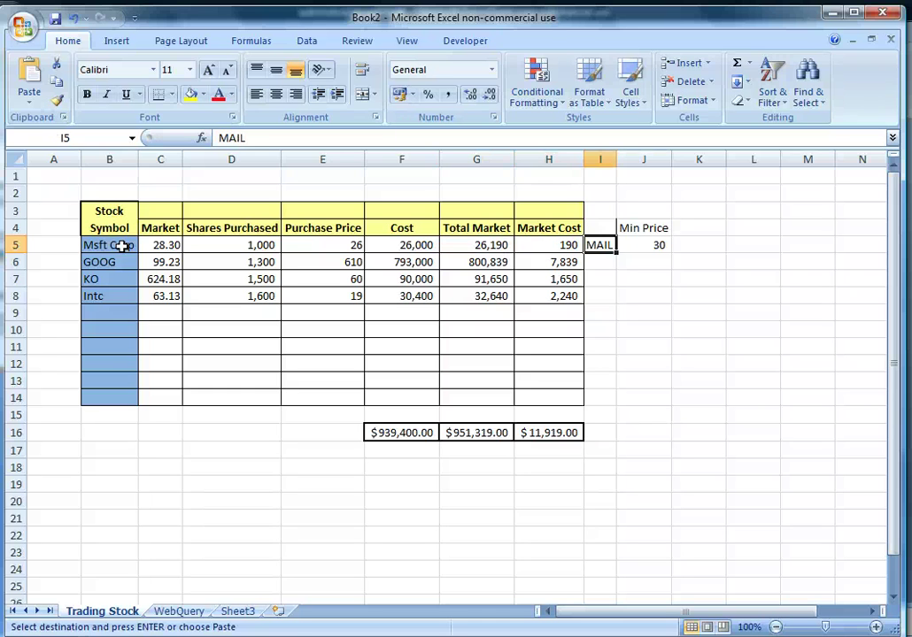
pyautogui.press('Up')
pyautogui.hotkey('shift', 'Down')
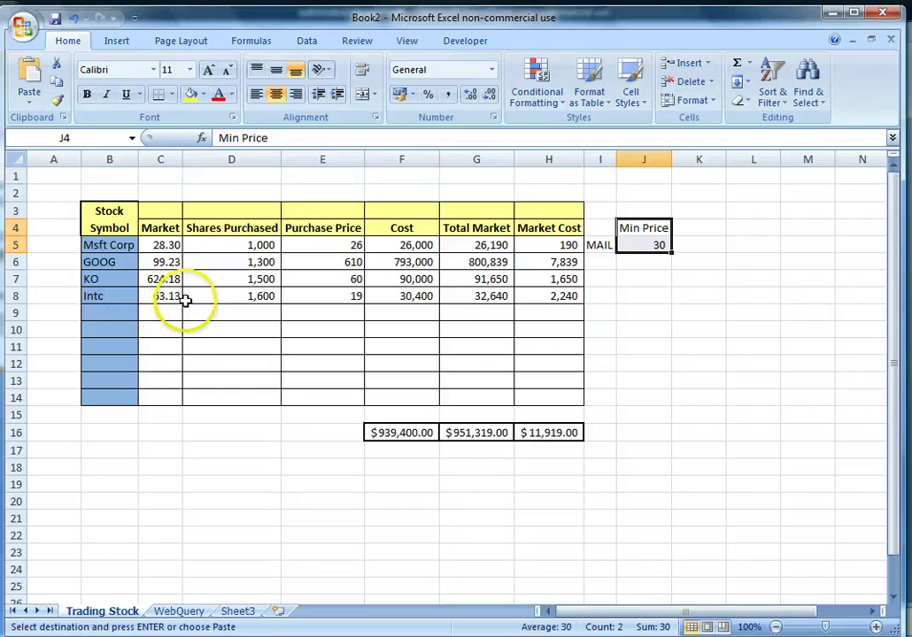
# Delete the four Market prices in C5:C8, then go to the WebQuery sheet
pyautogui.click(167, 244)
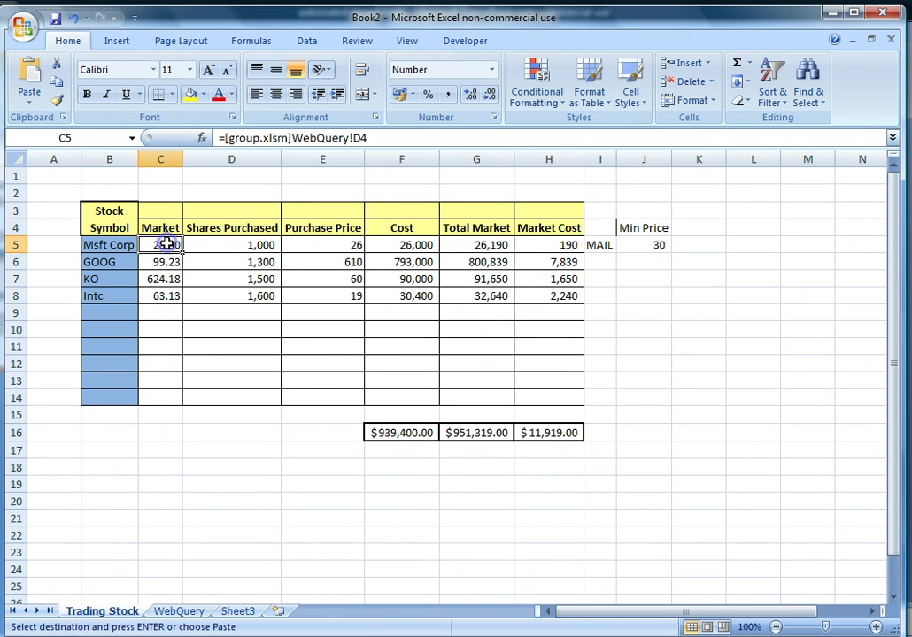
pyautogui.hotkey('ctrl', 'shift', 'Down')
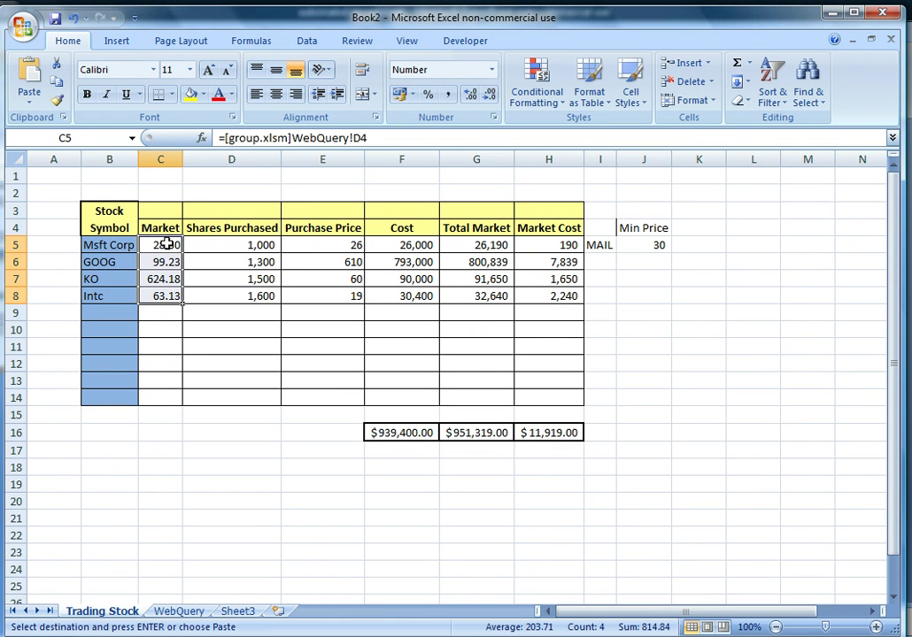
pyautogui.press('Delete')
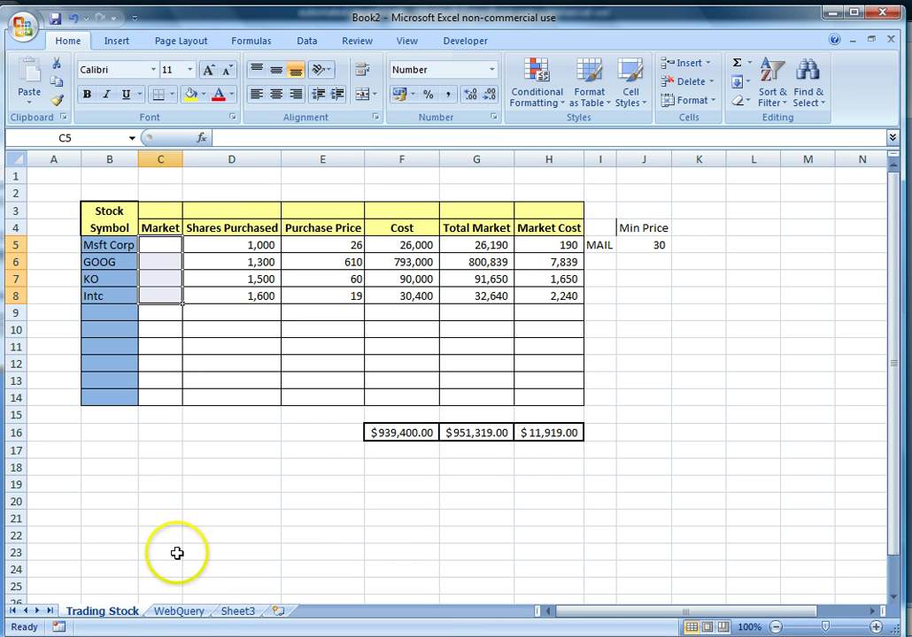
pyautogui.click(180, 612)
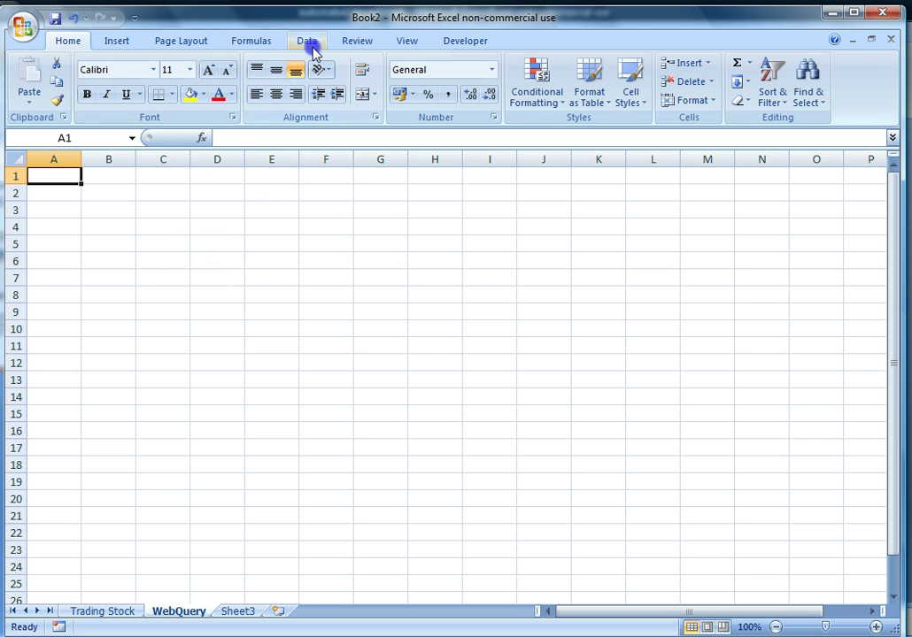
# From Data > Existing Connections, open the MSN MoneyCentral Investor Stock Quotes connection
pyautogui.click(310, 42)
pyautogui.click(197, 100)
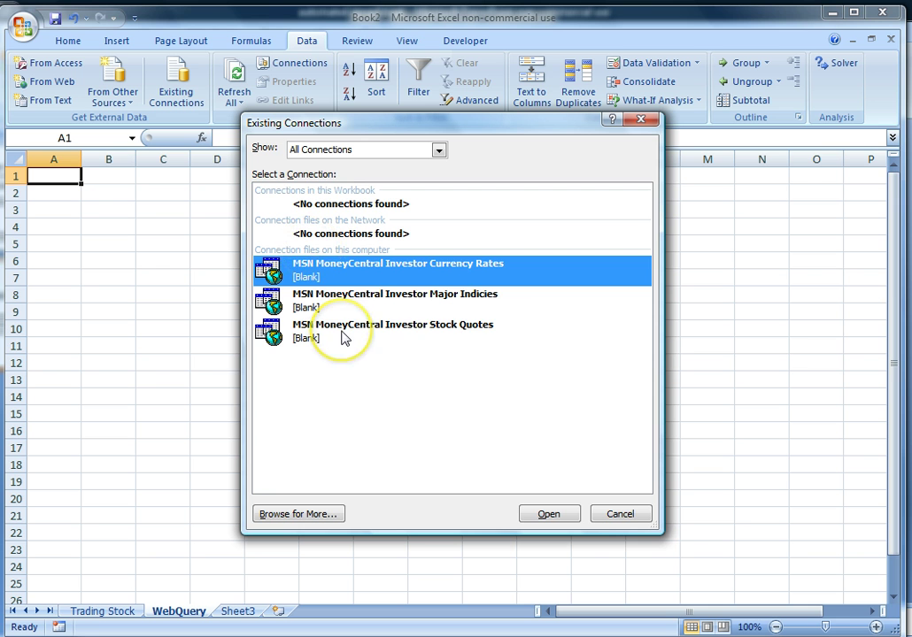
pyautogui.click(345, 336)
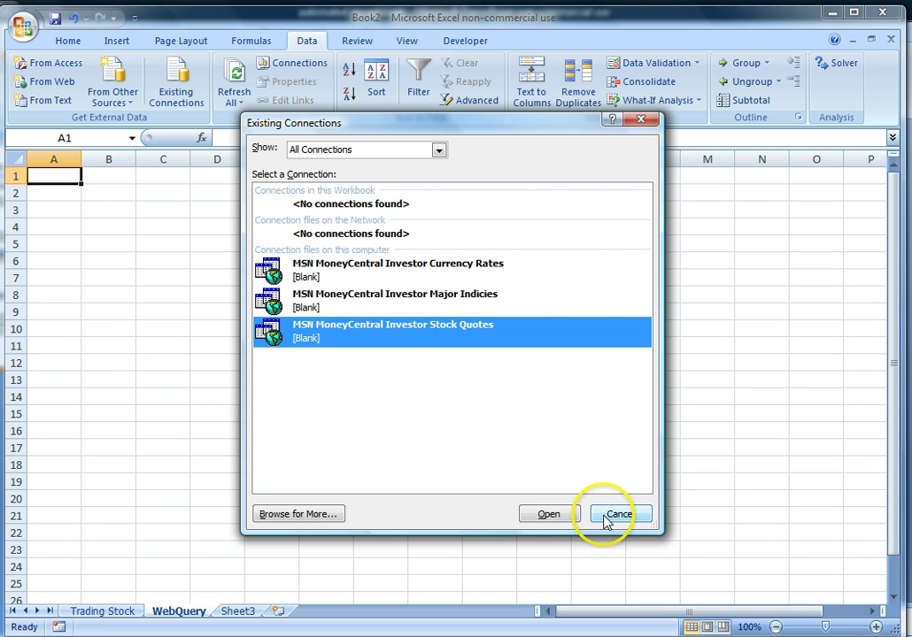
pyautogui.click(553, 517)
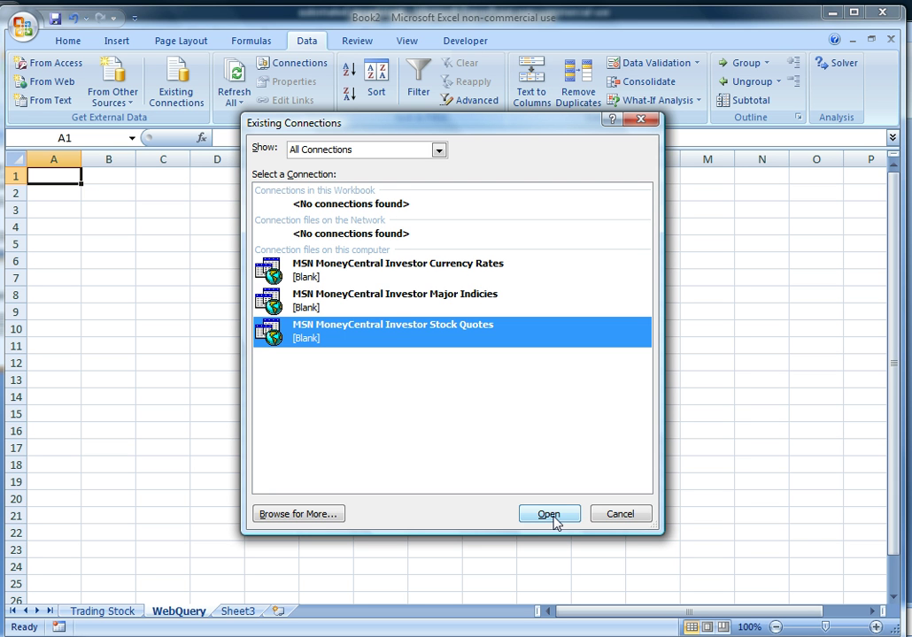
pyautogui.click(550, 517)
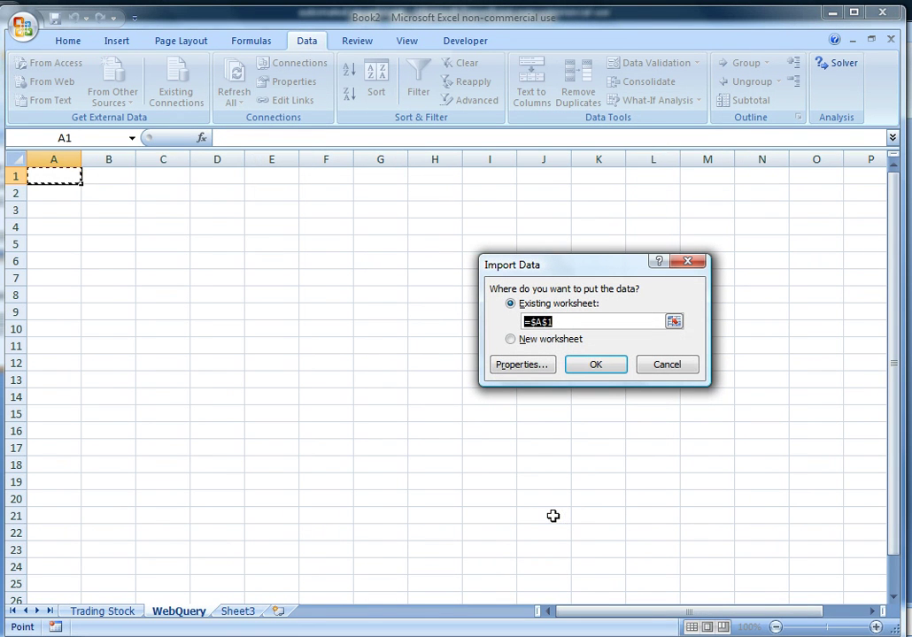
# Import quotes for msft, goog, ko, intc at WebQuery A1, then open the range's Properties
pyautogui.click(599, 367)
pyautogui.write('msft,goog,')
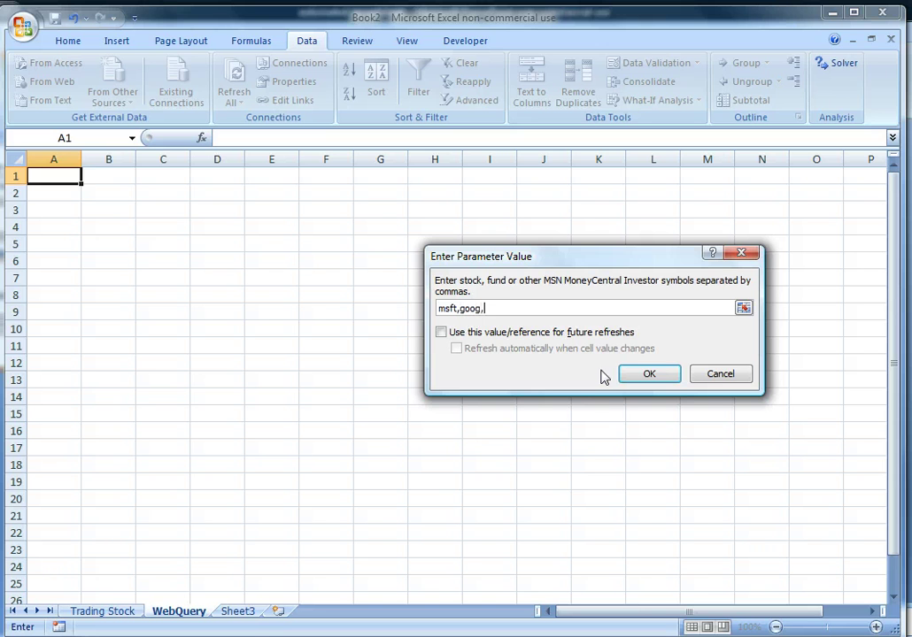
pyautogui.write('ko,intc')
pyautogui.click(632, 375)
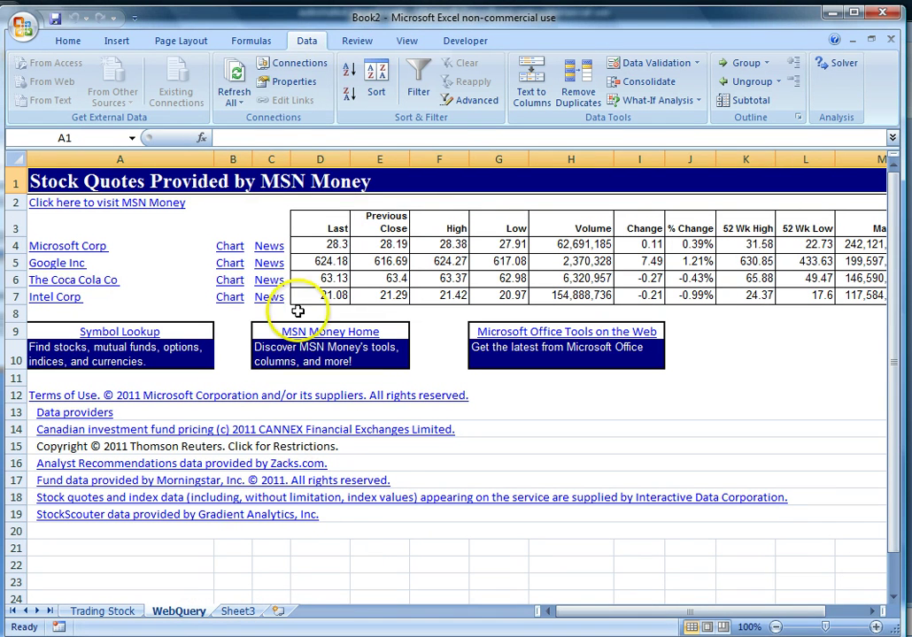
pyautogui.click(304, 83)
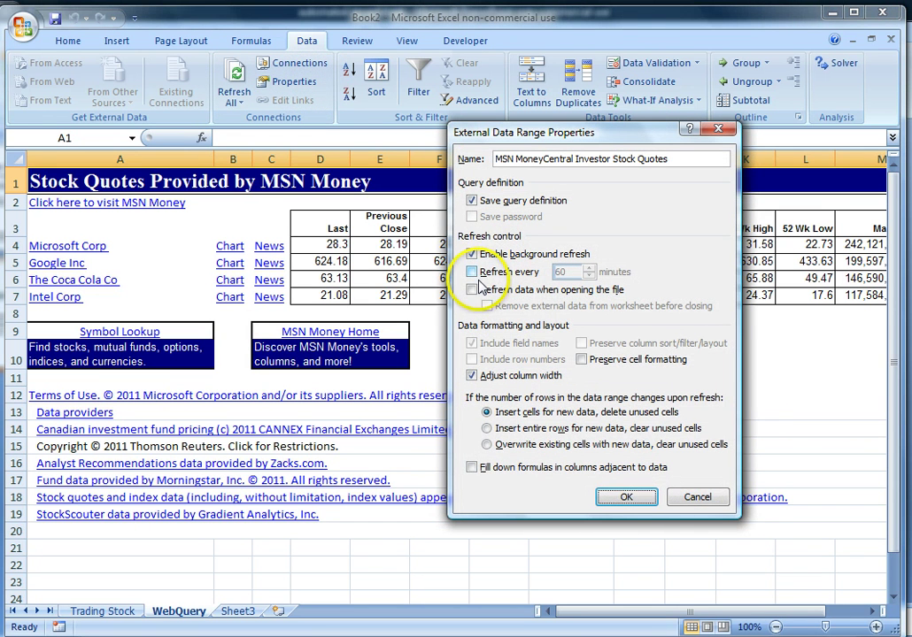
# Set the stock quotes range to refresh every 30 minutes and when the file opens
pyautogui.click(473, 272)
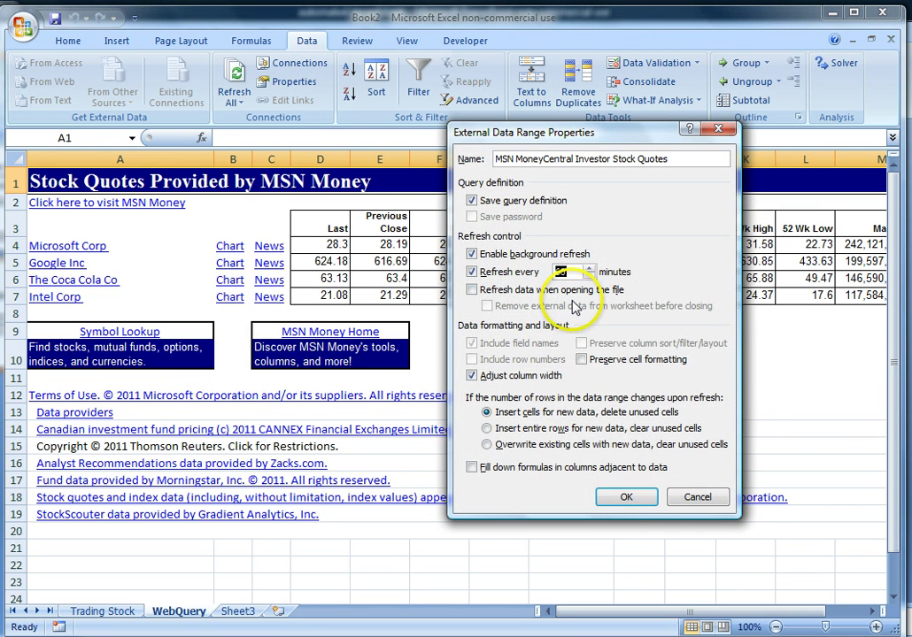
pyautogui.write('30')
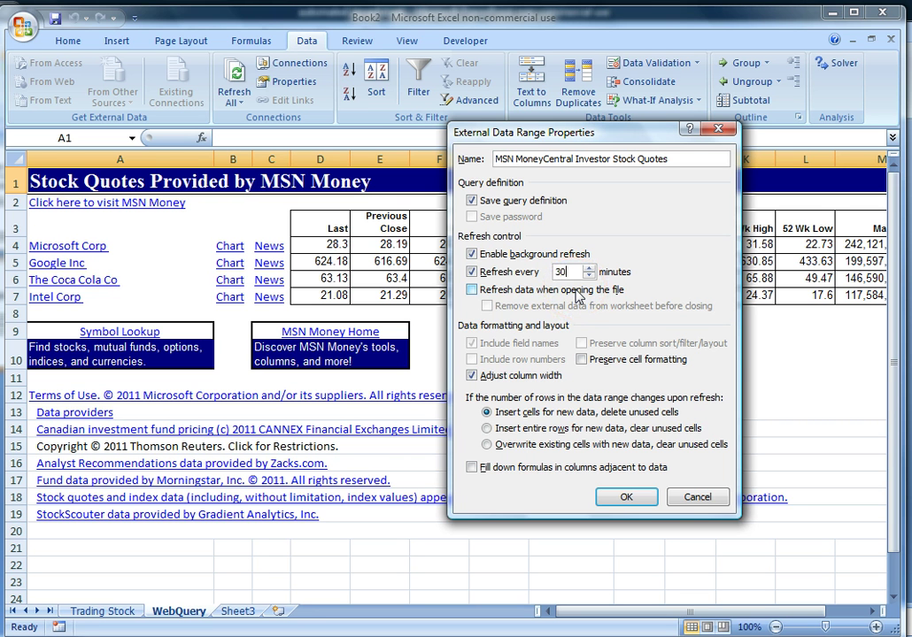
pyautogui.click(472, 290)
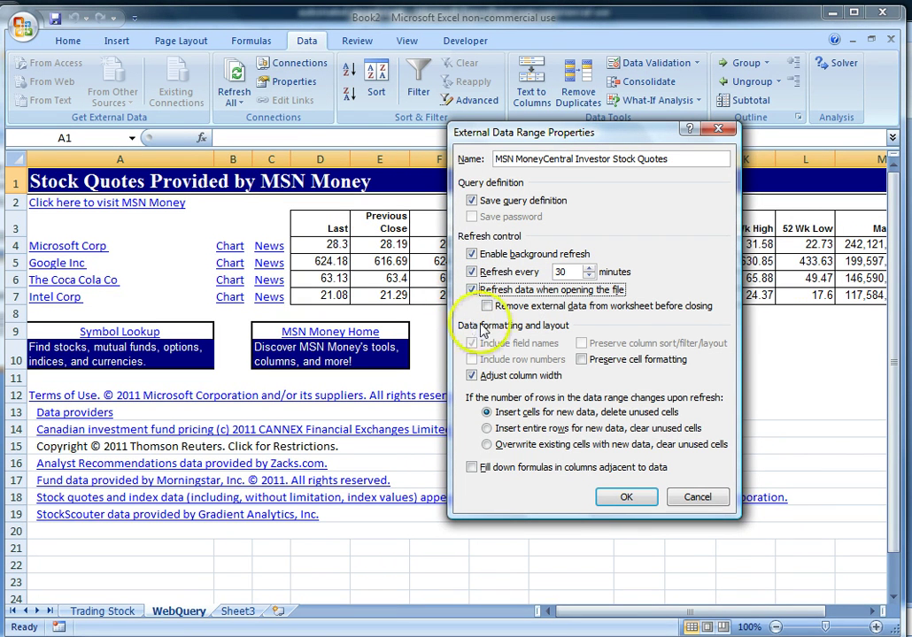
pyautogui.click(625, 498)
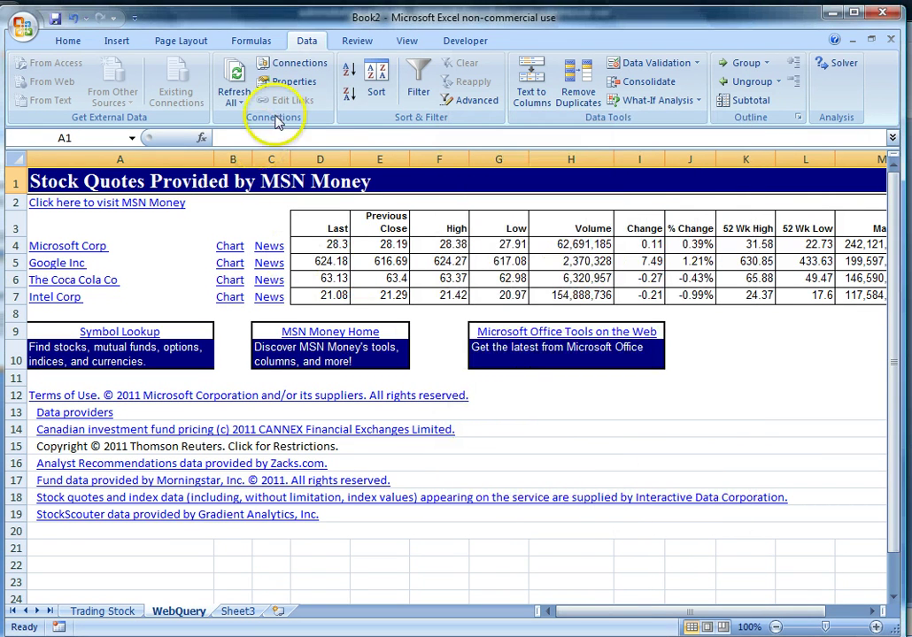
# Open the stock quote connection's Parameters via Connections > Properties > Definition
pyautogui.click(307, 72)
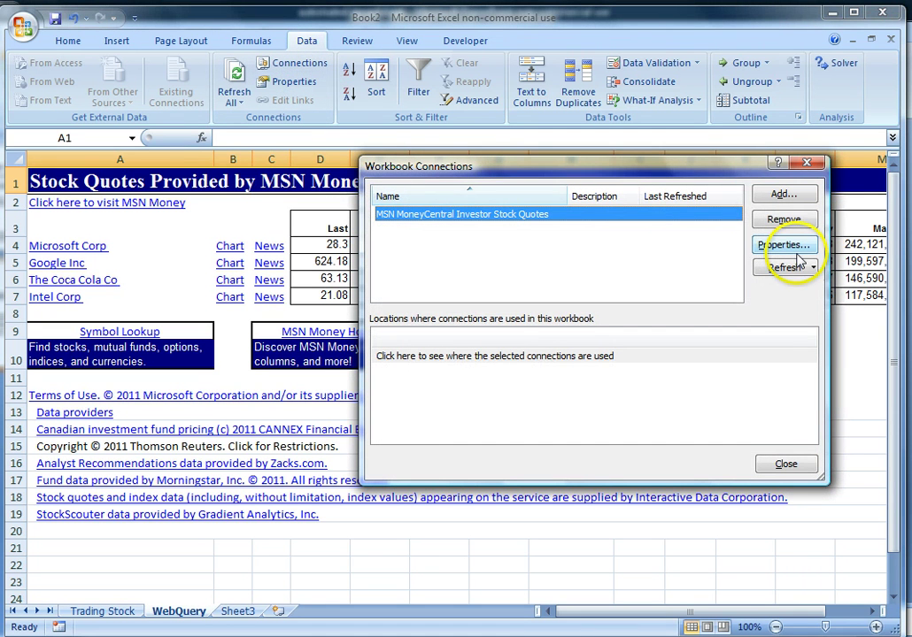
pyautogui.click(783, 245)
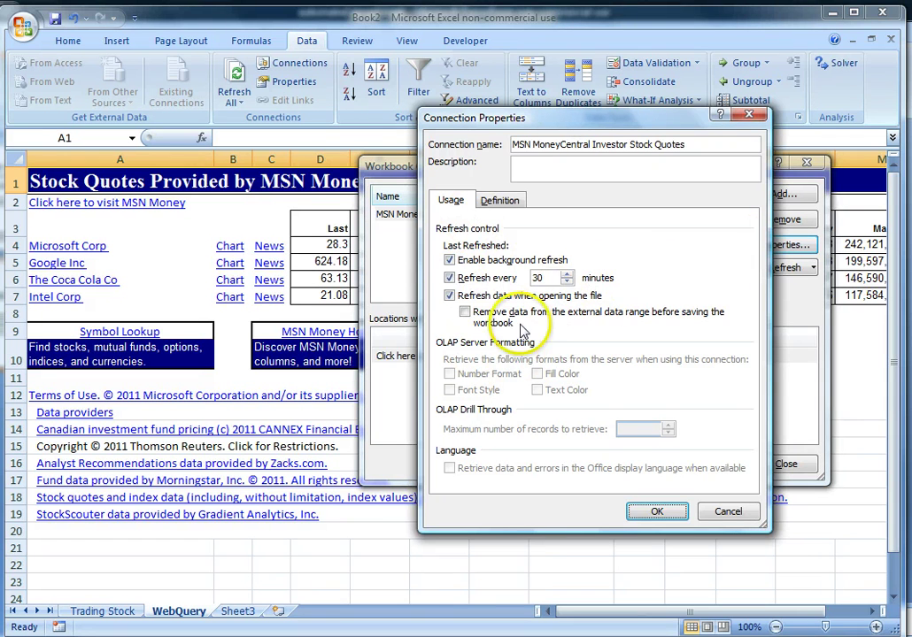
pyautogui.click(501, 204)
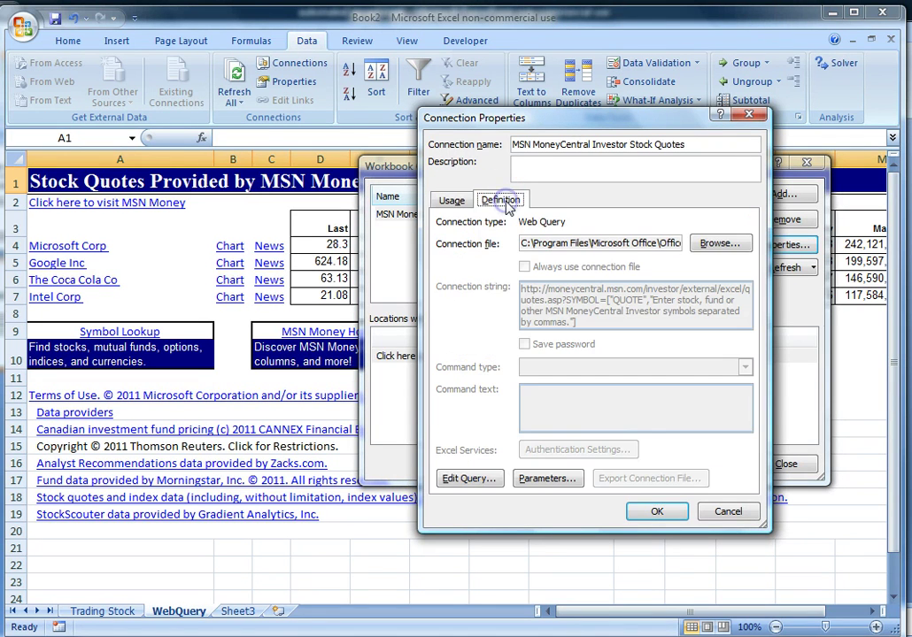
pyautogui.click(560, 482)
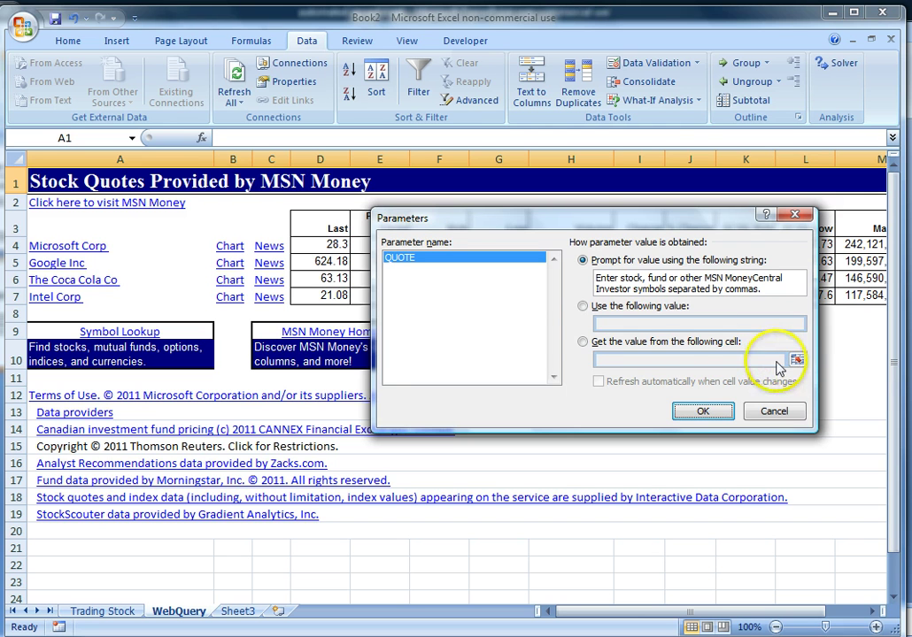
# Take the QUOTE parameter from 'Trading Stock'!B5:B8 and confirm all connection dialogs
pyautogui.click(582, 341)
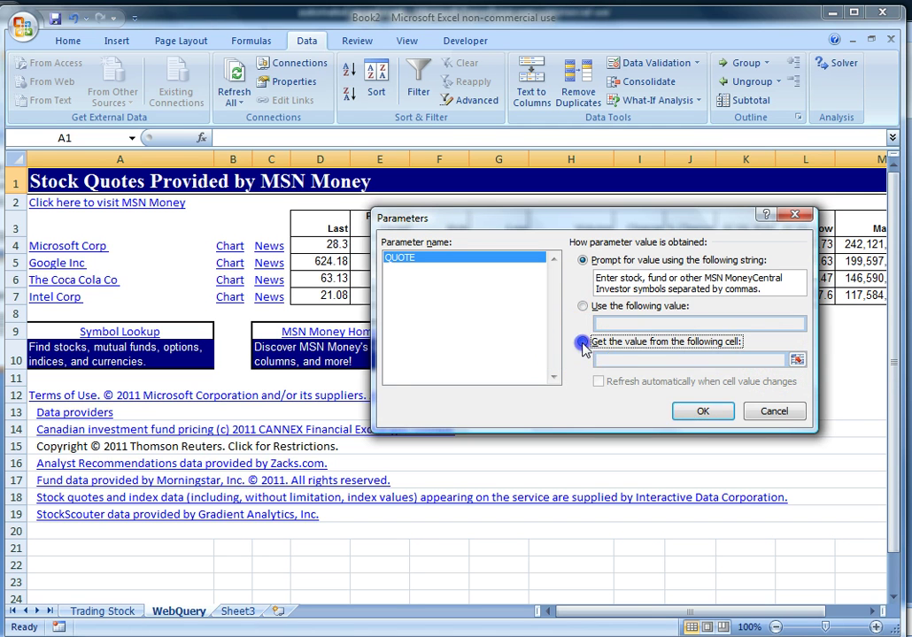
pyautogui.click(796, 359)
pyautogui.click(99, 611)
pyautogui.moveTo(107, 244); pyautogui.dragTo(93, 295)
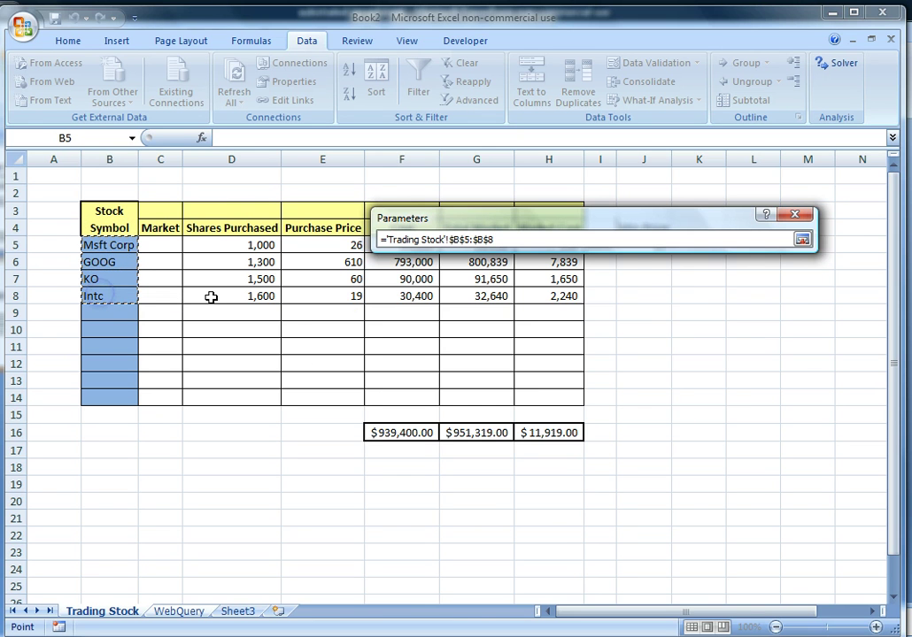
pyautogui.click(802, 239)
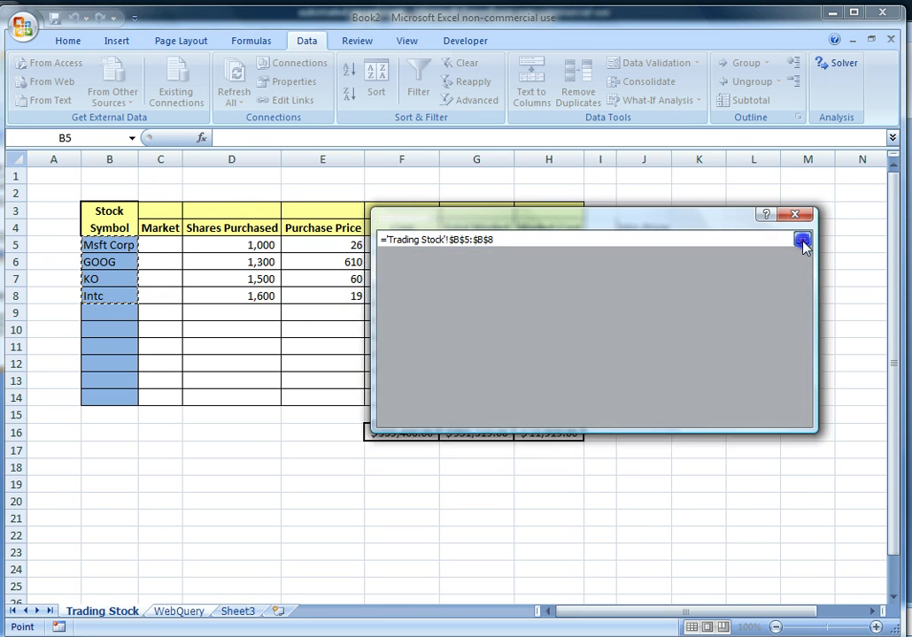
pyautogui.click(704, 410)
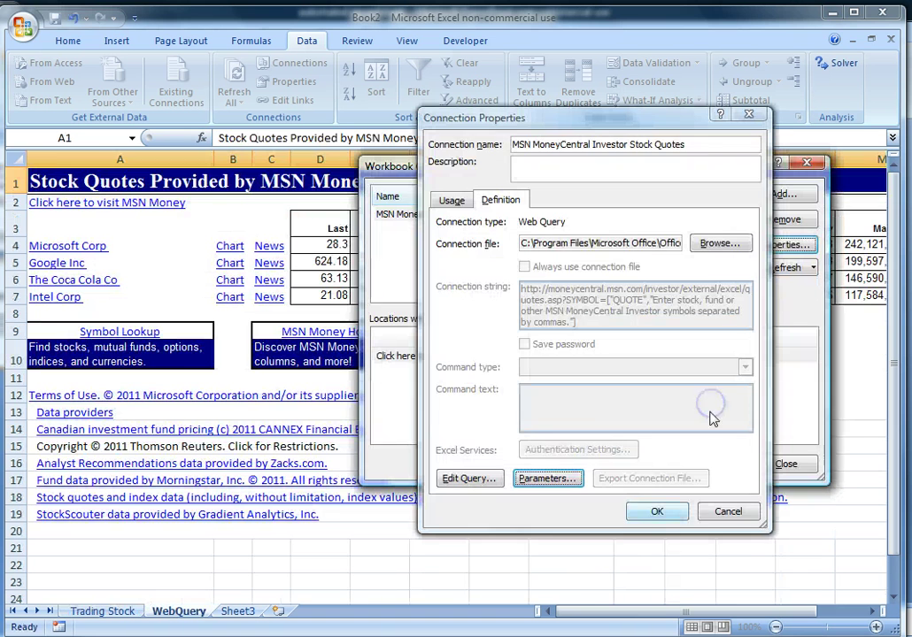
pyautogui.click(678, 516)
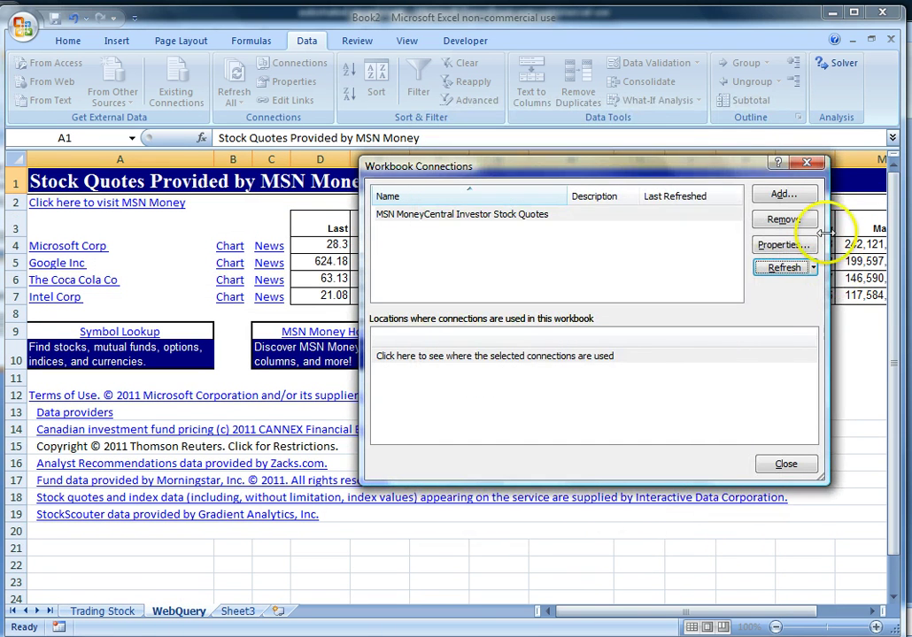
pyautogui.click(807, 163)
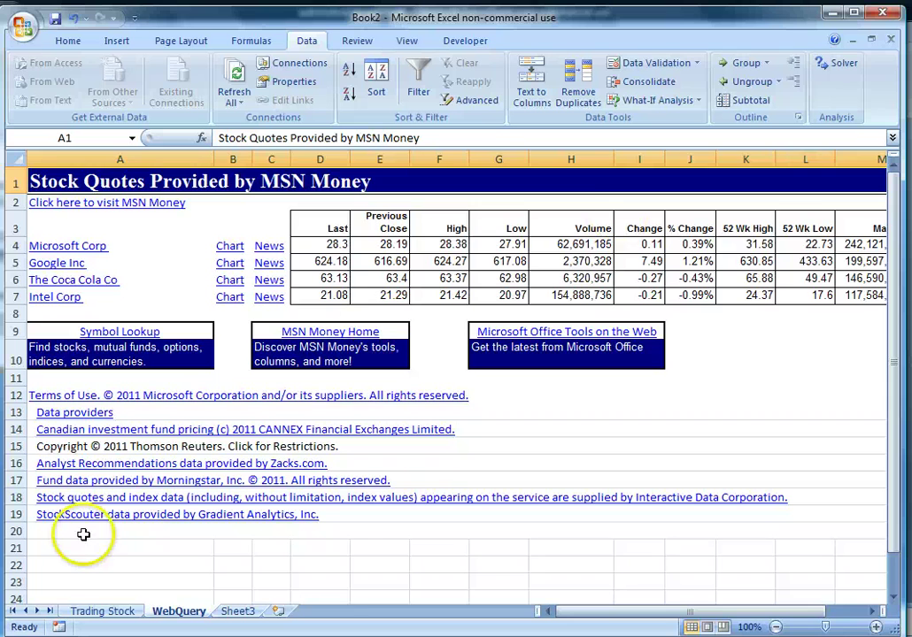
# Return to the Trading Stock sheet with its empty C5:C8 Market prices
pyautogui.click(103, 611)
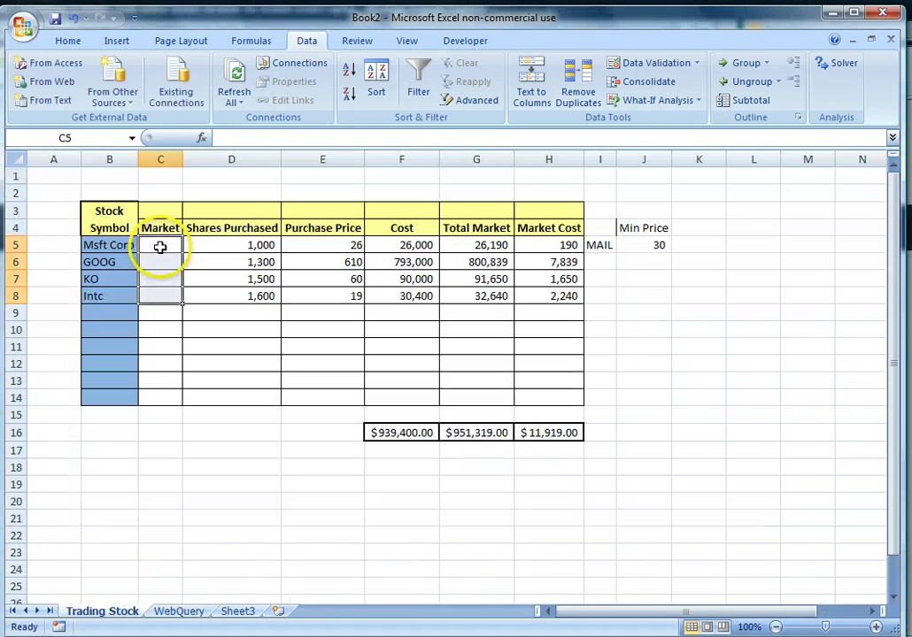
# Enter =WebQuery!D4 in C5 (28.30) and fill the formula down to C8
pyautogui.click(160, 249)
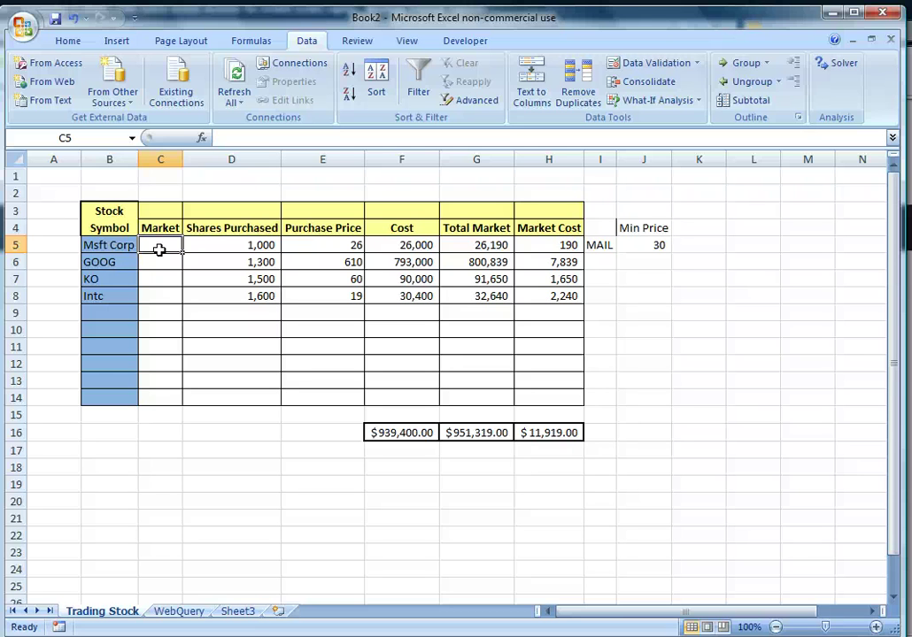
pyautogui.write('=')
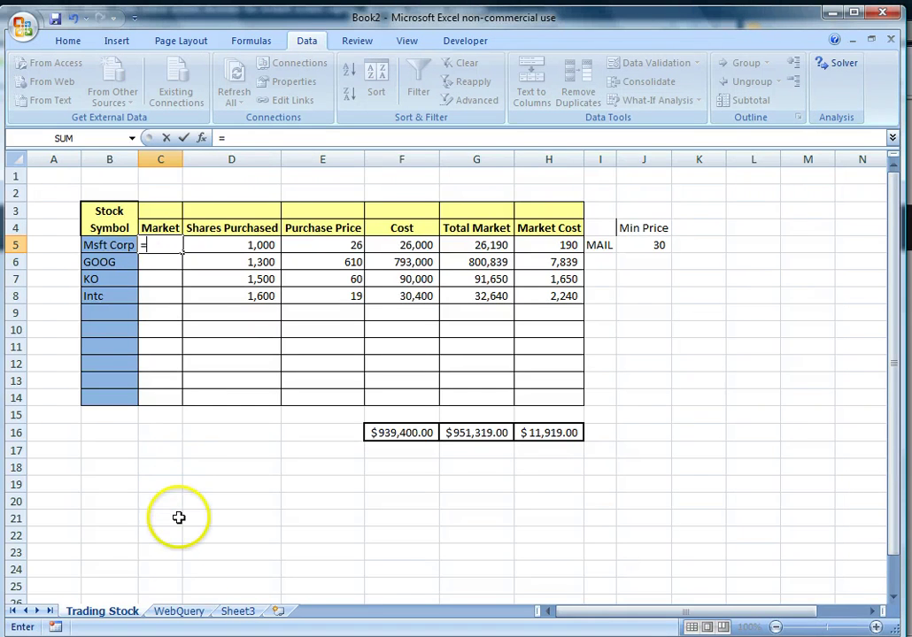
pyautogui.click(181, 611)
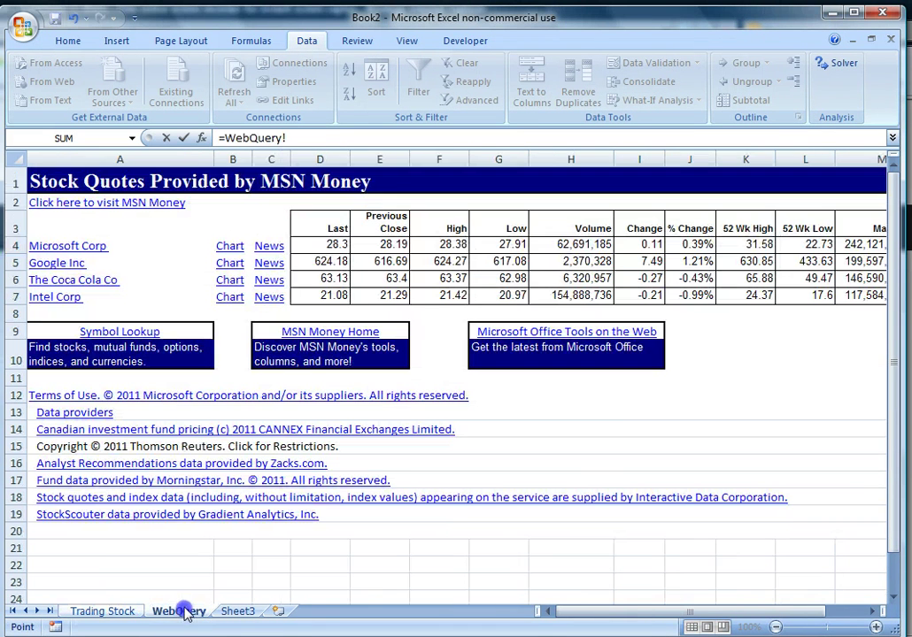
pyautogui.click(322, 247)
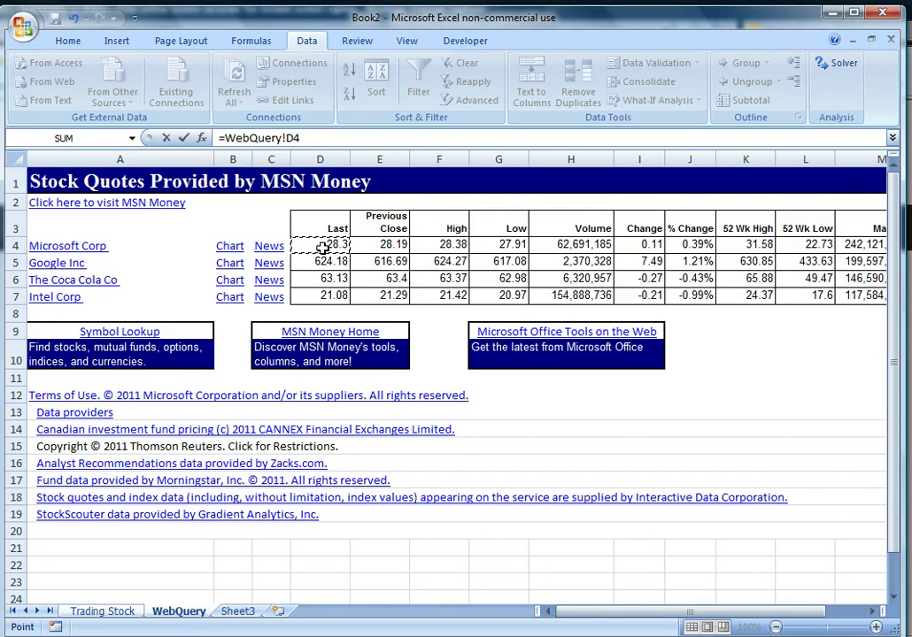
pyautogui.press('Return')
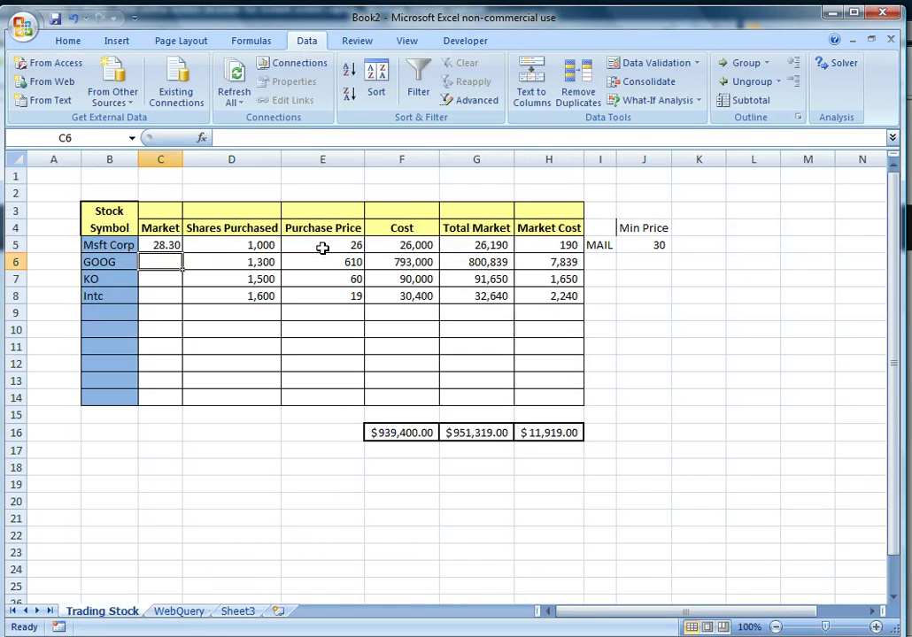
pyautogui.click(168, 246)
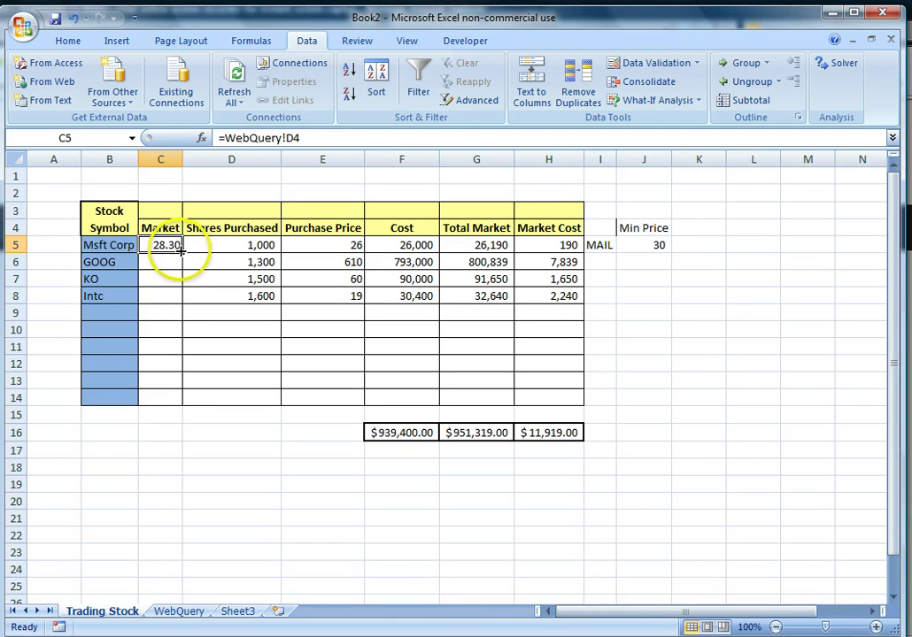
pyautogui.moveTo(181, 251); pyautogui.dragTo(181, 298)
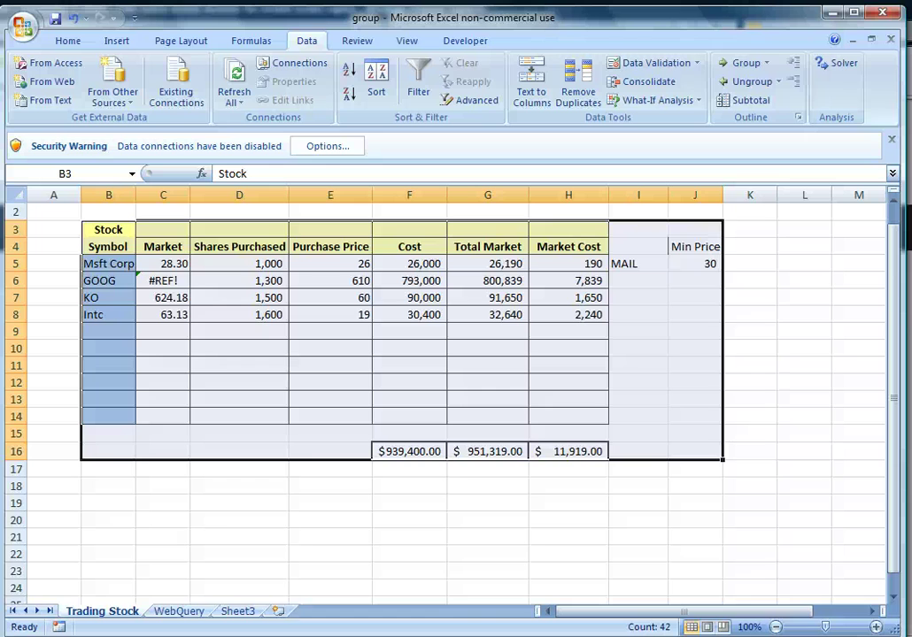
# Open the Visual Basic editor for group.xlsm with Alt+F11
pyautogui.hotkey('alt', 'F11')
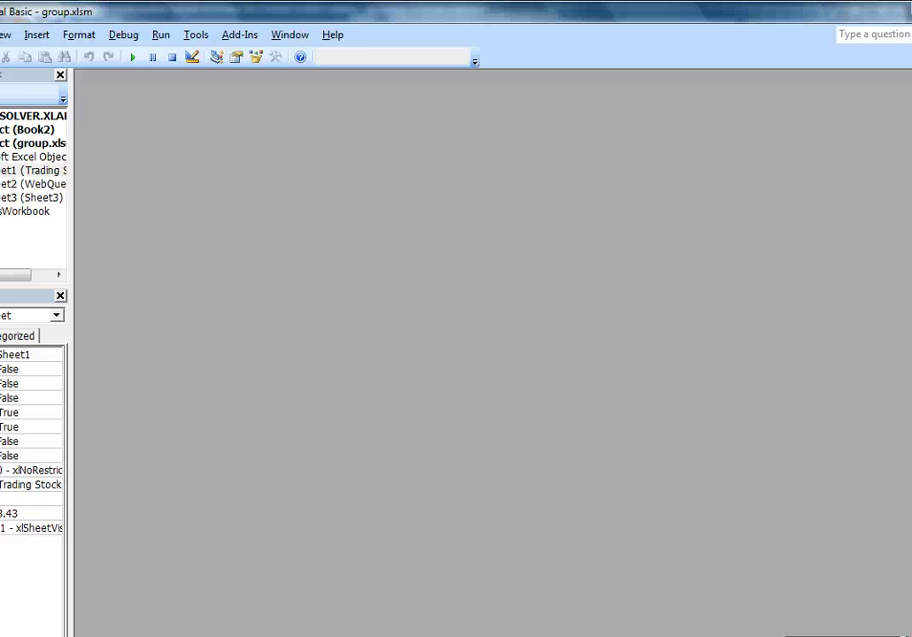